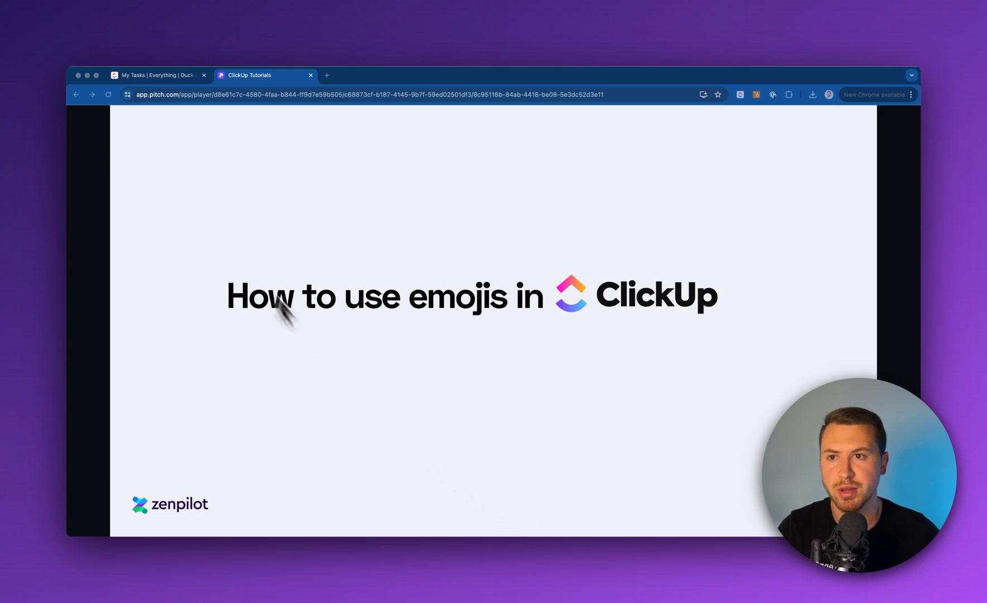
# Step: Switch from the Pitch title slide to the ClickUp My Tasks | Everything tab
pyautogui.click(171, 77)
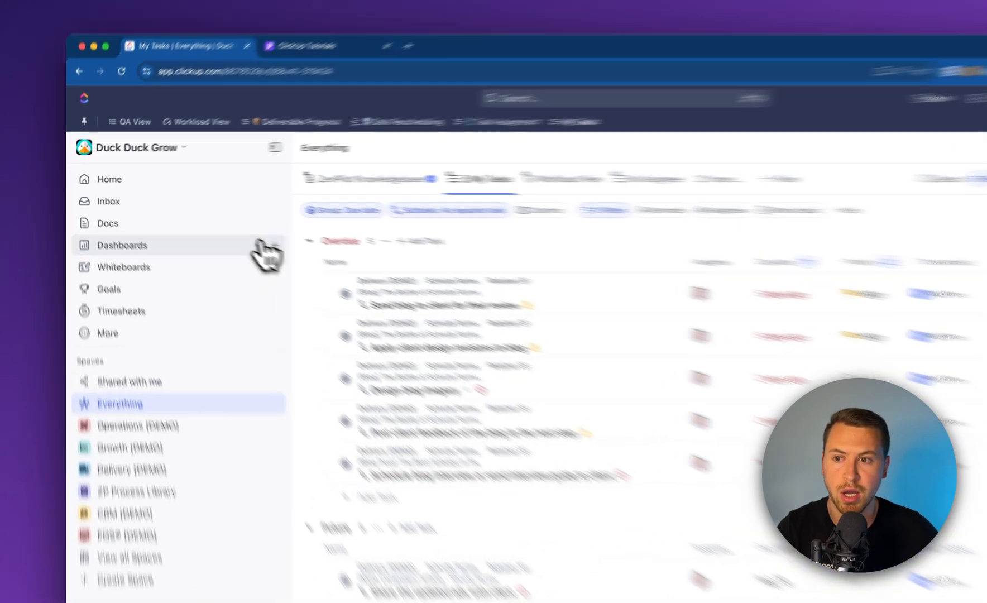
# Step: Open the Team Performance dashboard and view the Planned Tasks by Assignee card's editor
pyautogui.click(170, 227)
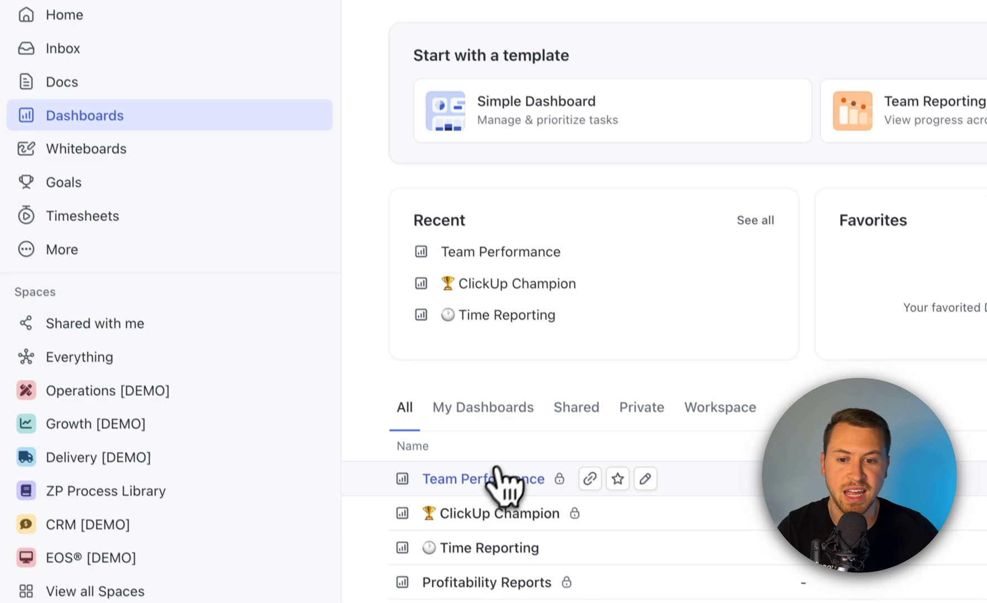
pyautogui.click(493, 479)
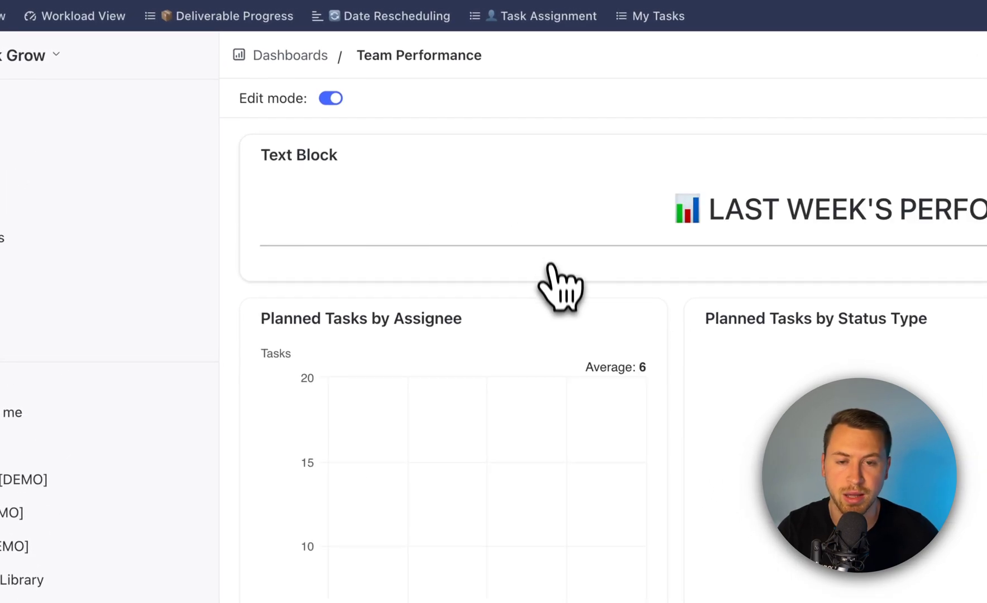
pyautogui.moveTo(693, 247)
pyautogui.click(616, 318)
pyautogui.scroll(-5, 642, 346)
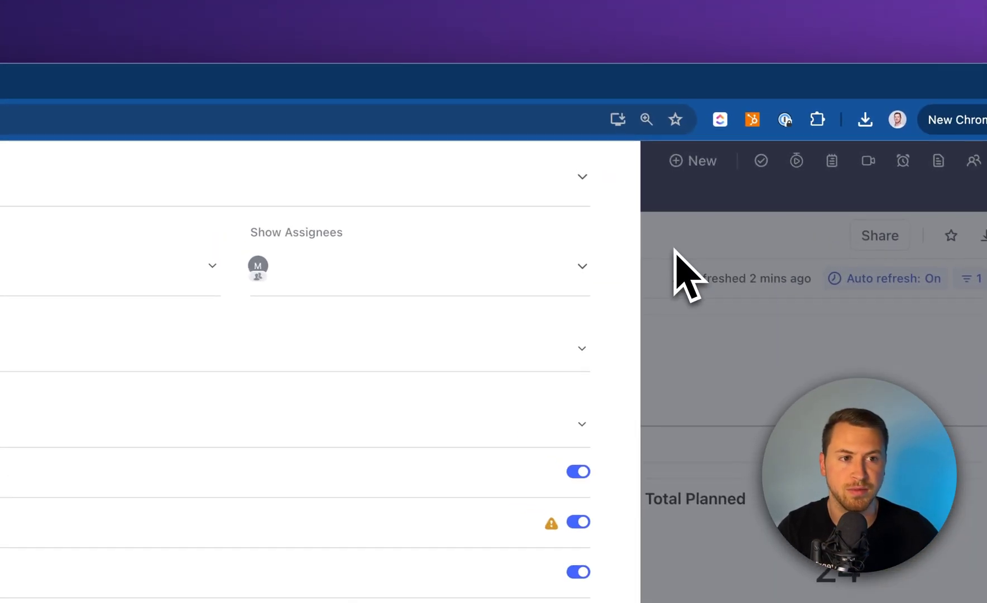
pyautogui.click(540, 99)
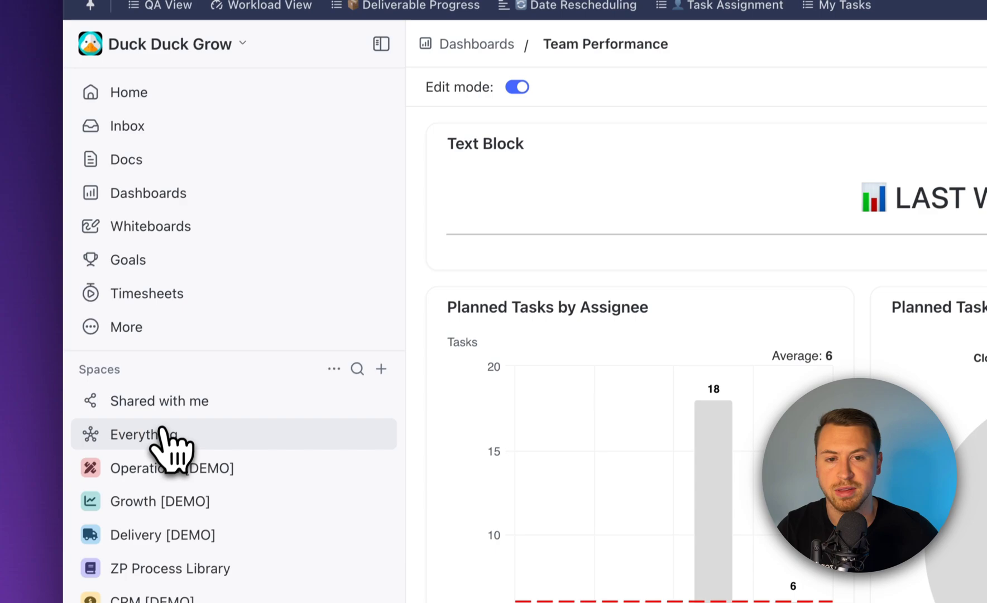
# Step: Add a fourth filter row to the Everything list and scroll its field list down
pyautogui.click(157, 433)
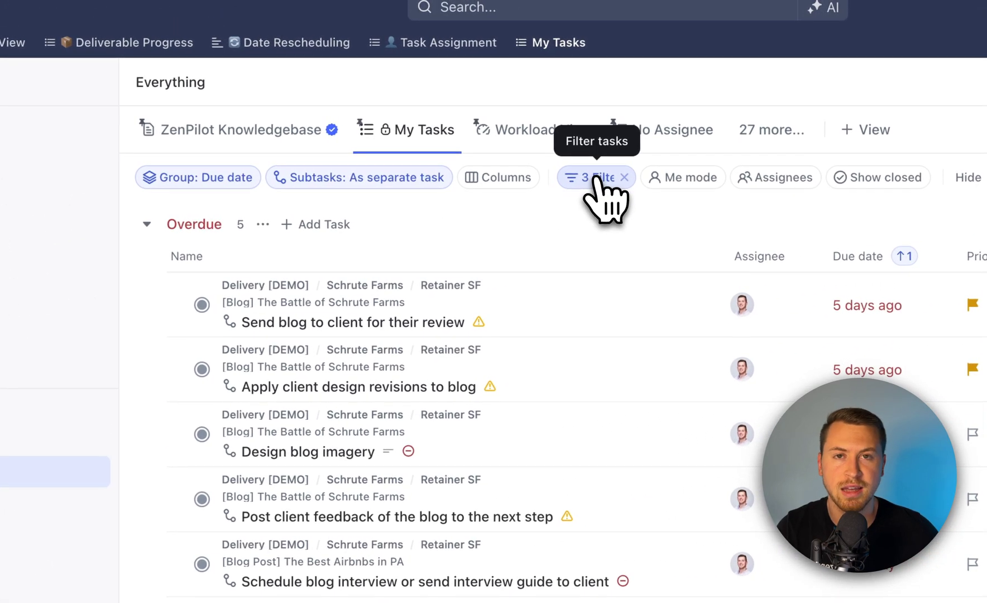
pyautogui.click(593, 179)
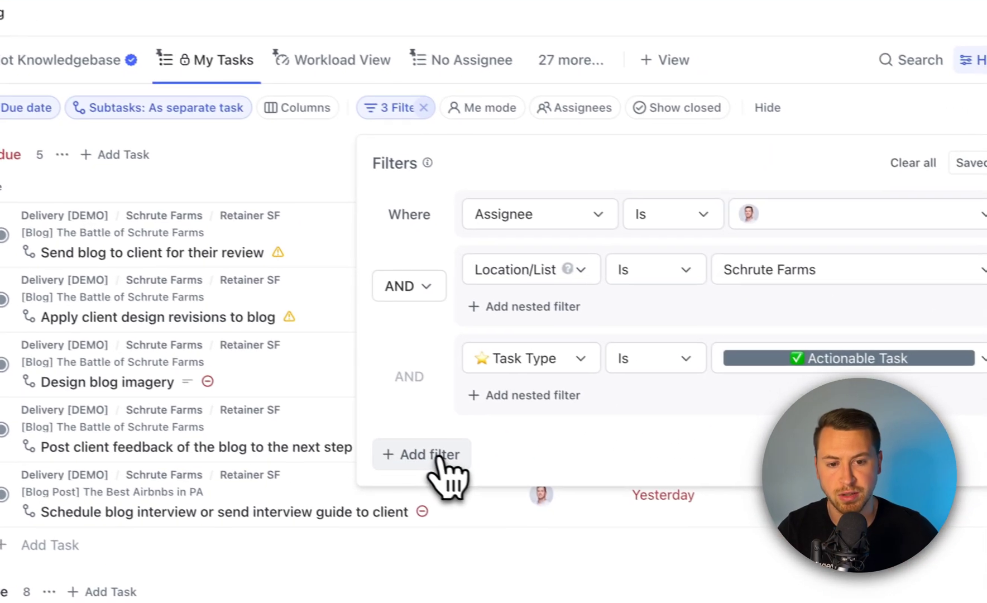
pyautogui.click(619, 524)
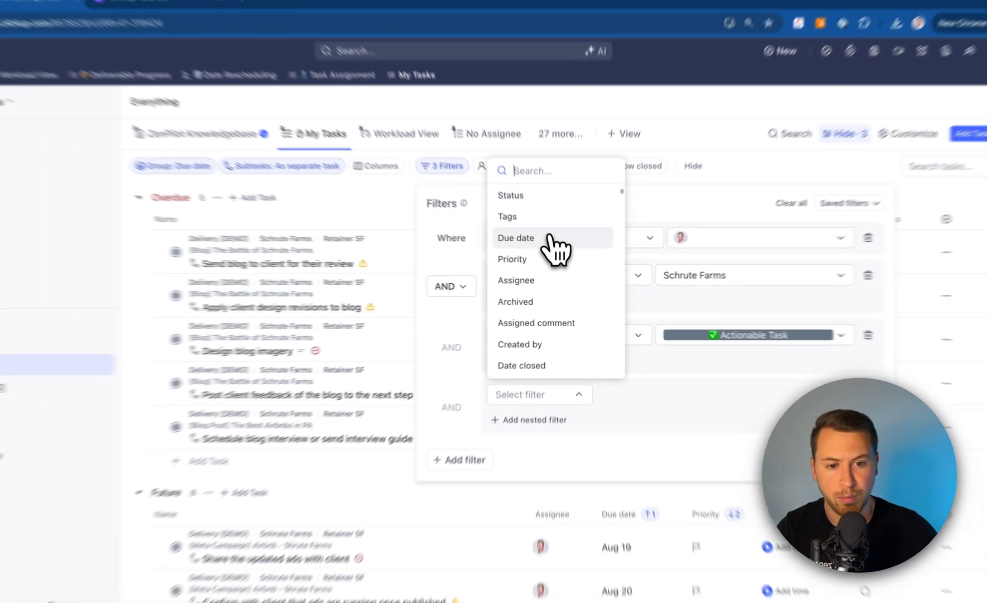
pyautogui.scroll(-3, 556, 223)
pyautogui.scroll(-10, 561, 250)
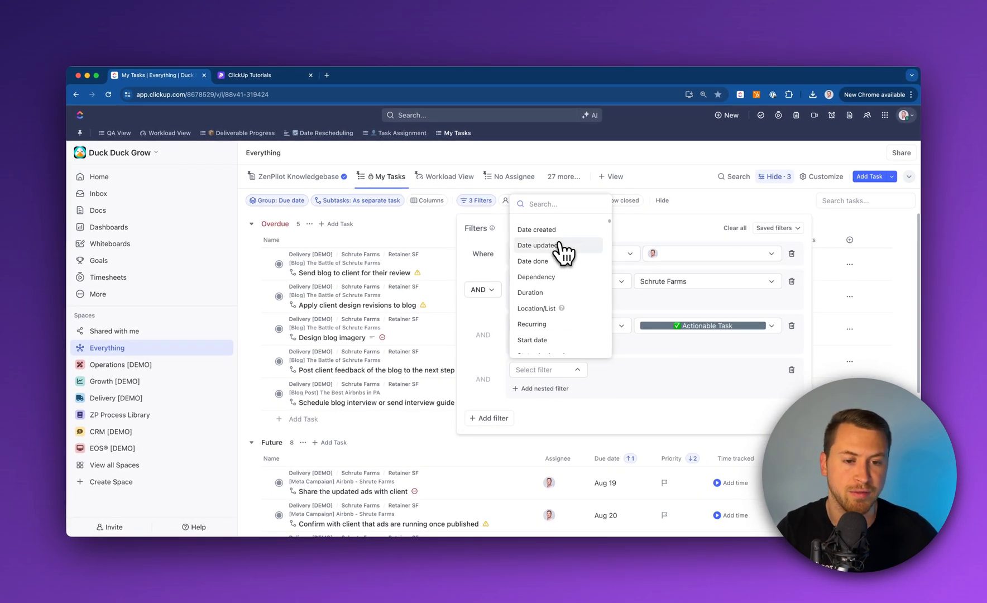
pyautogui.scroll(-3, 567, 263)
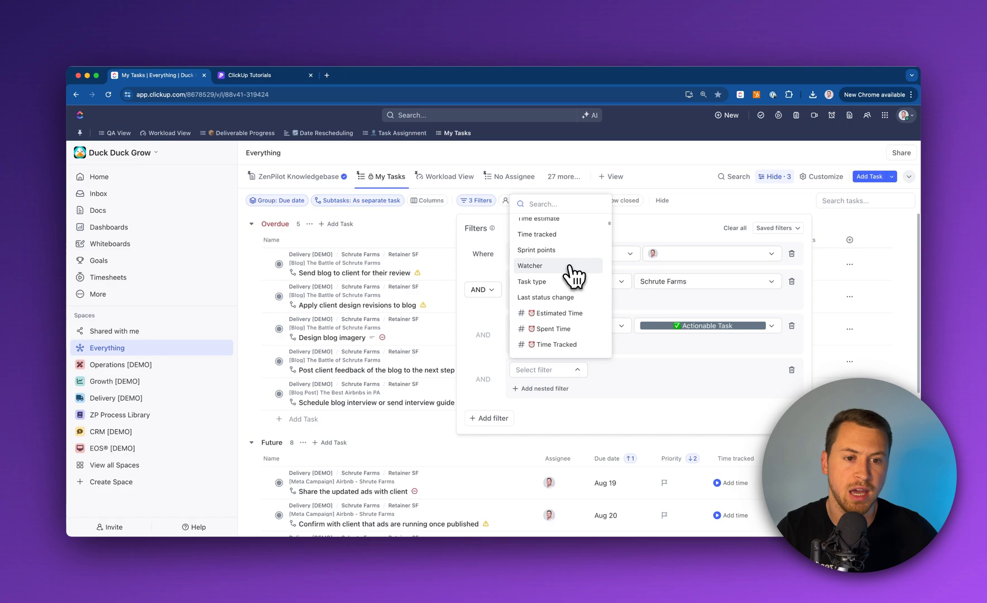
pyautogui.scroll(-3, 570, 321)
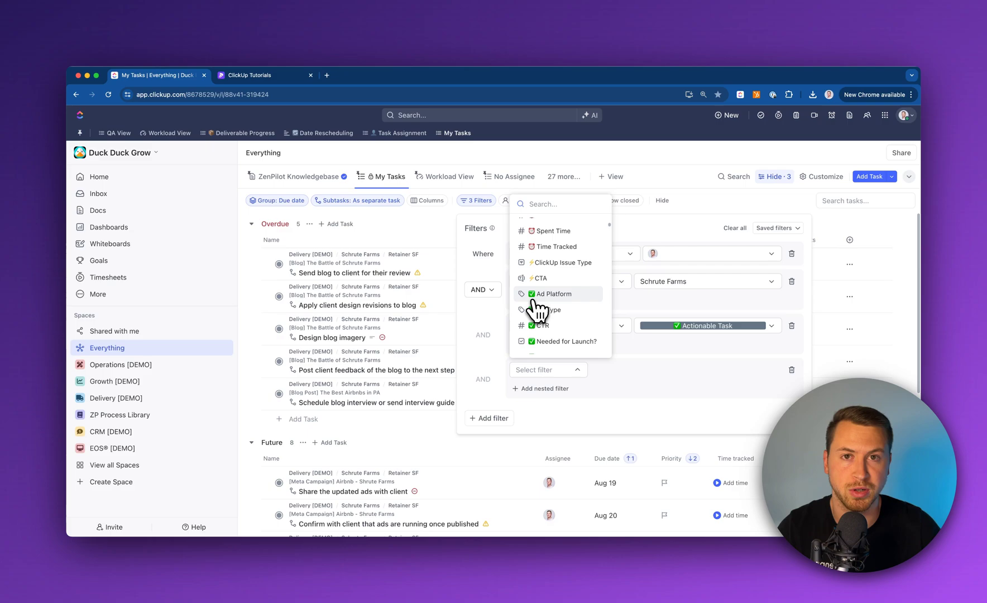
# Step: Scroll through the filter field list to browse emoji-tagged custom fields like Idea Status and Efficiency
pyautogui.scroll(-1, 559, 301)
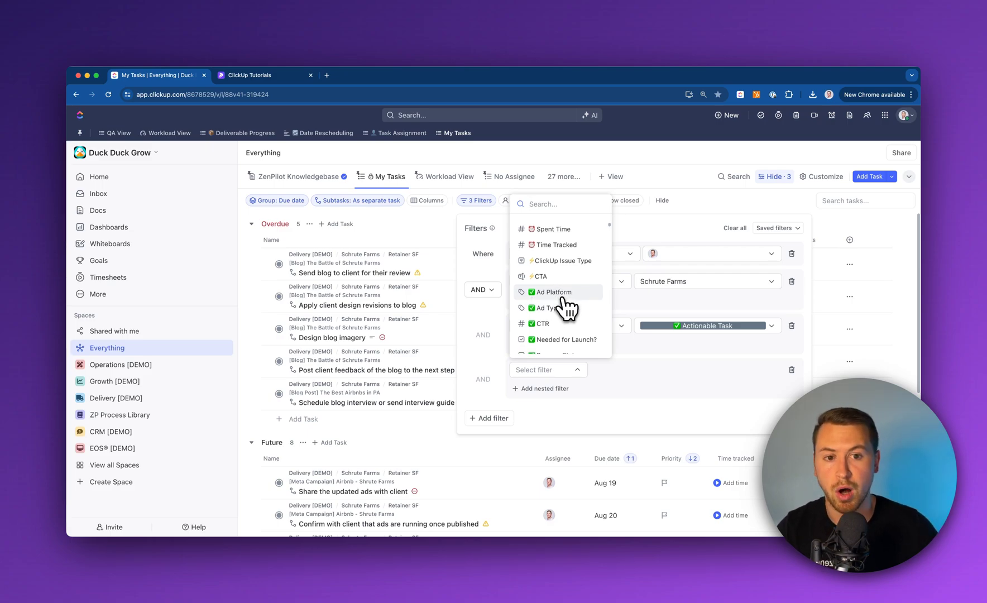
pyautogui.scroll(3, 567, 296)
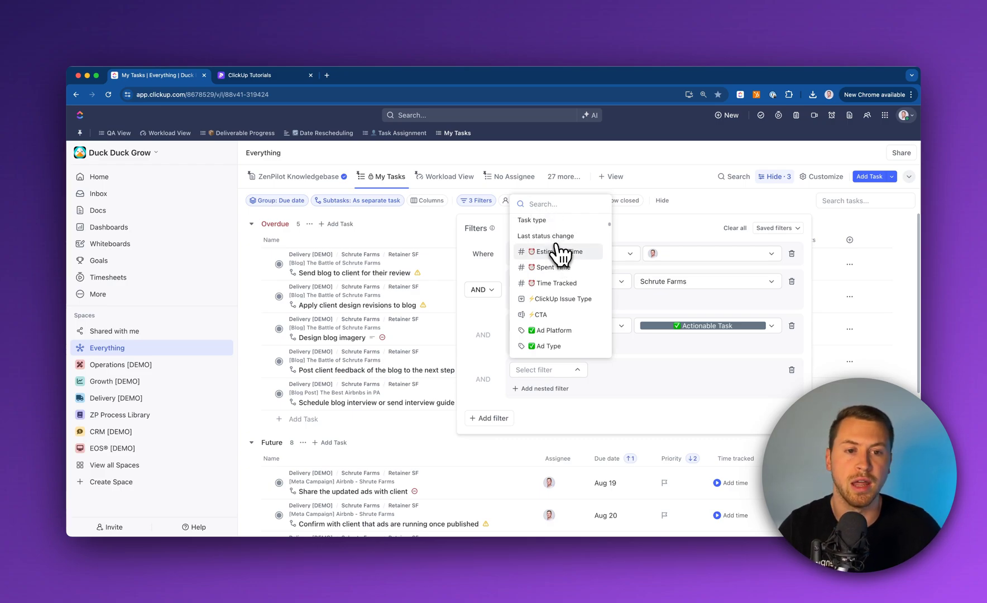
pyautogui.scroll(-10, 566, 272)
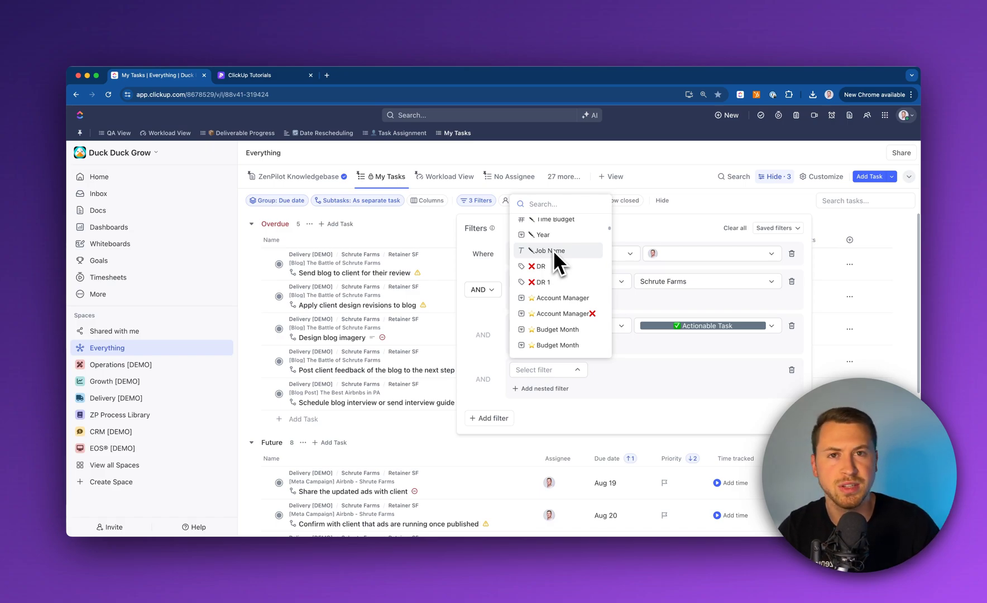
pyautogui.scroll(5, 554, 252)
pyautogui.scroll(1, 561, 262)
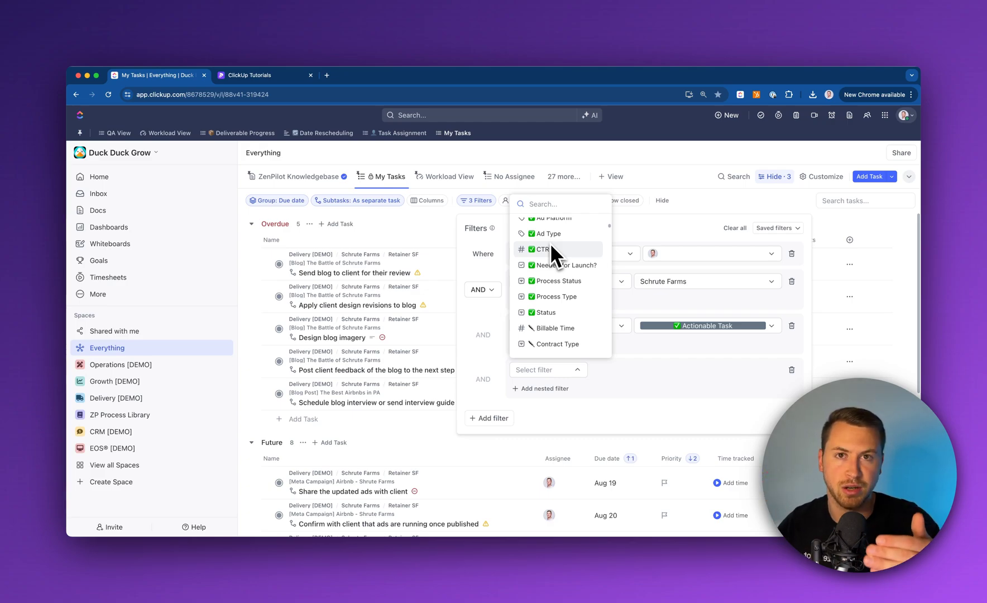
pyautogui.scroll(3, 545, 240)
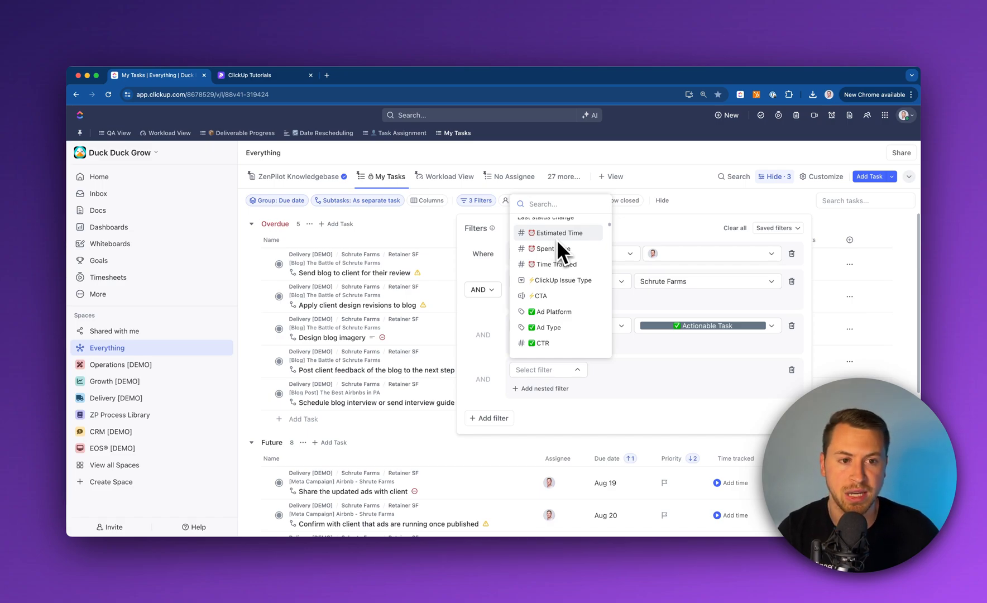
pyautogui.scroll(-5, 570, 257)
pyautogui.scroll(-10, 572, 263)
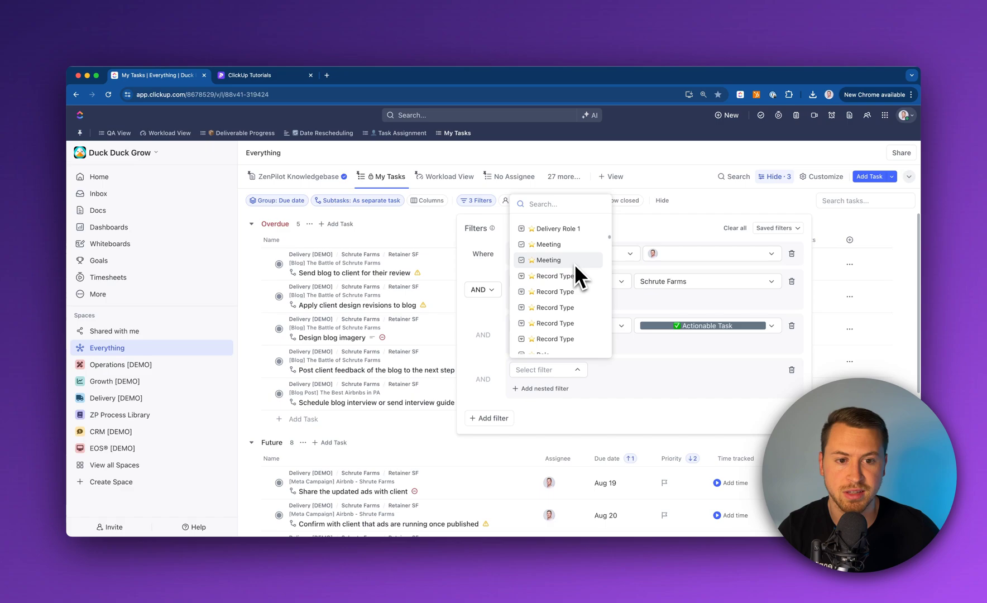
pyautogui.scroll(-8, 575, 273)
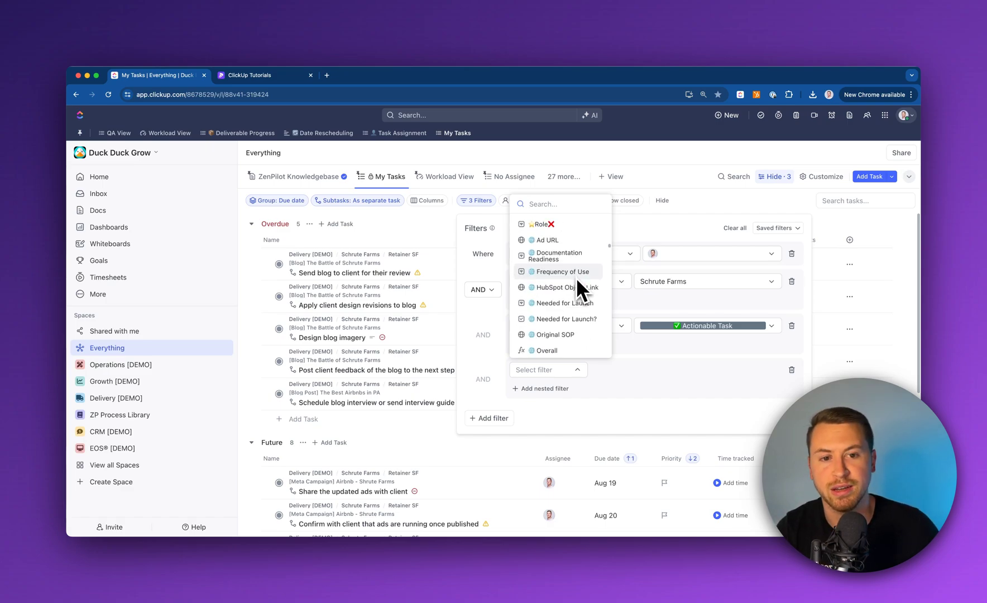
pyautogui.scroll(-8, 574, 275)
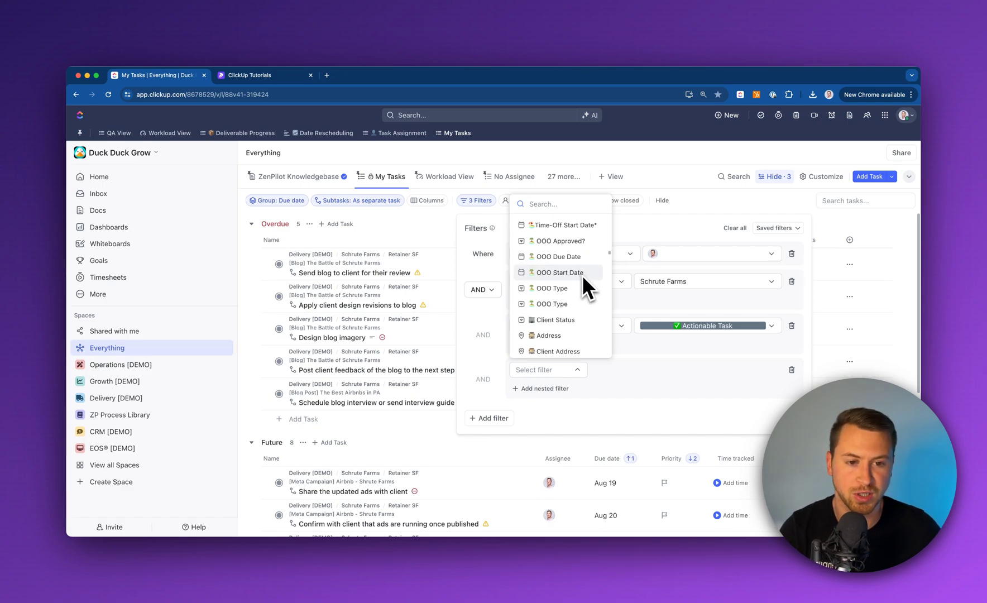
pyautogui.scroll(-10, 558, 268)
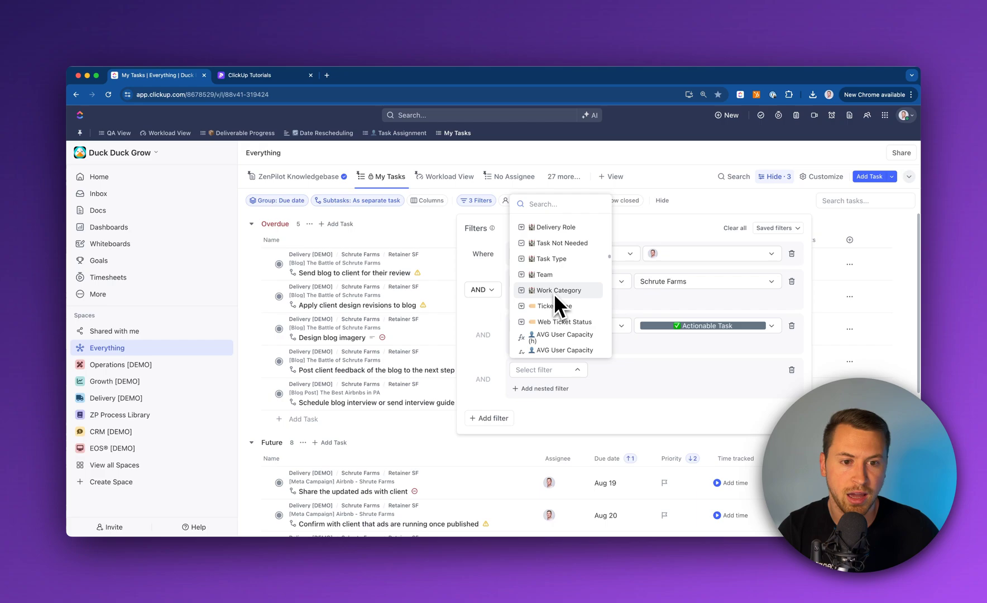
pyautogui.scroll(-10, 554, 257)
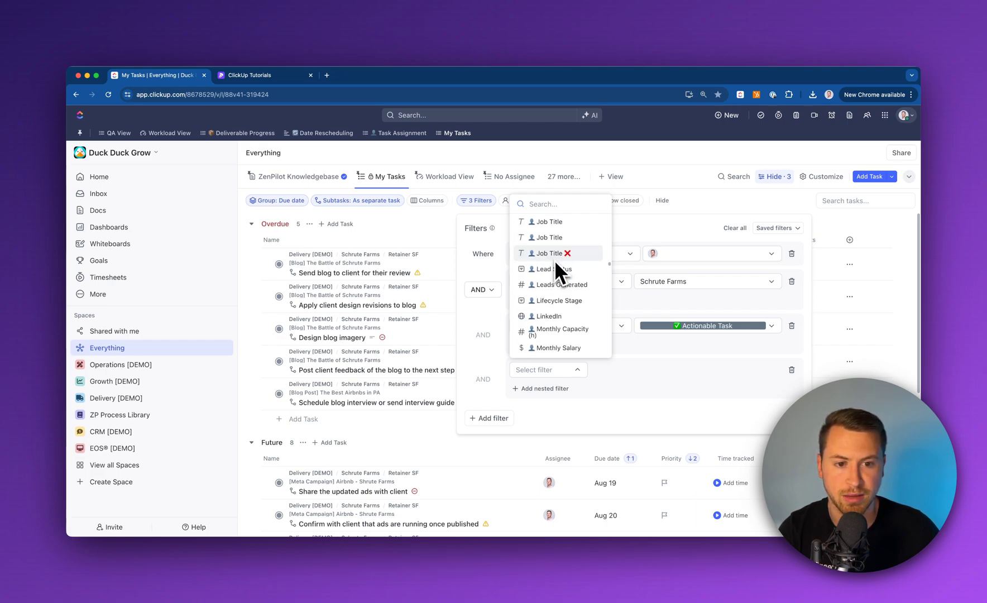
pyautogui.scroll(-8, 555, 262)
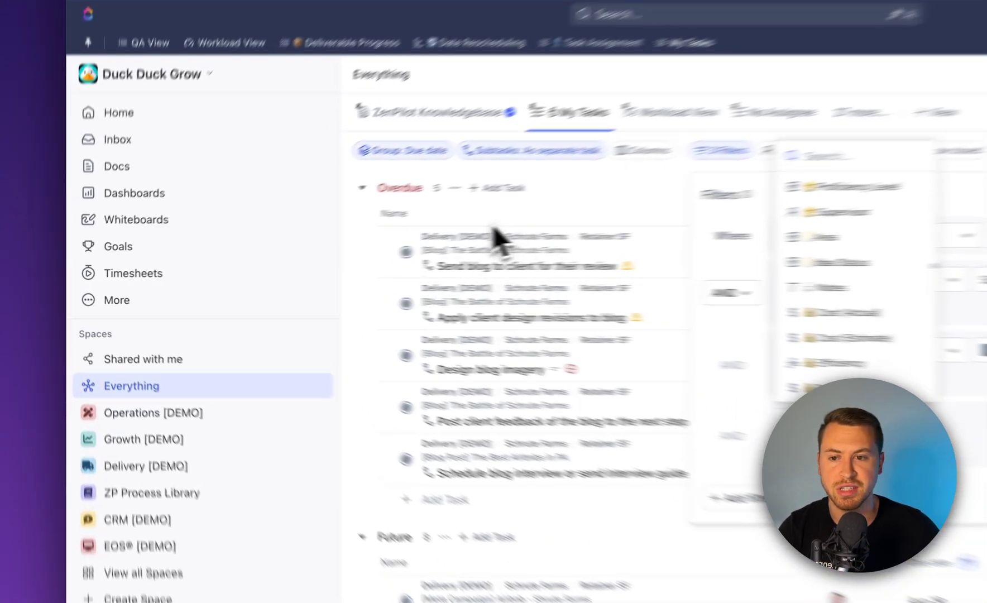
# Step: Close the filter field list and panel, then open Deals in the CRM [DEMO] space
pyautogui.press('Escape')
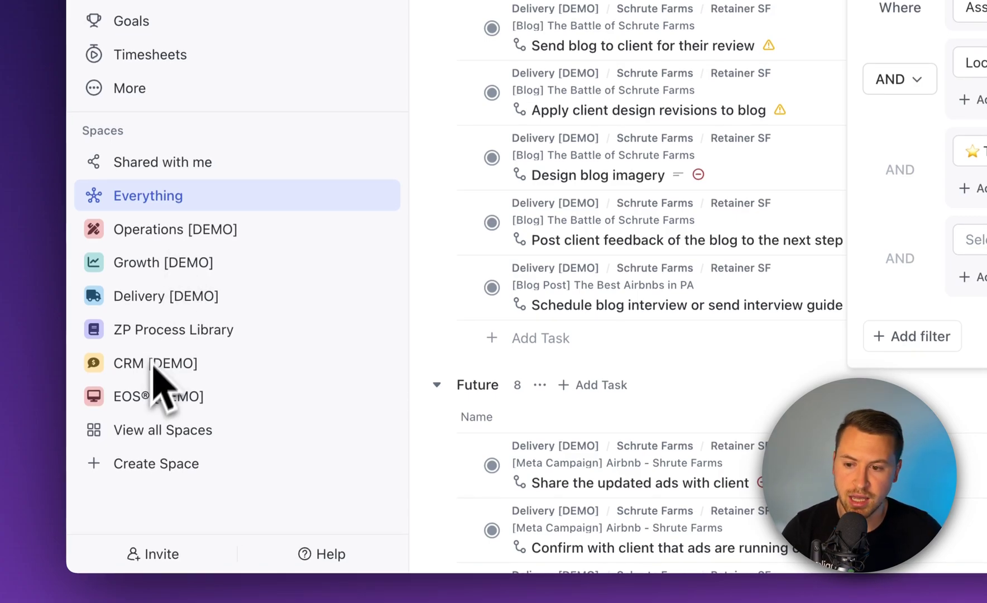
pyautogui.press('Escape')
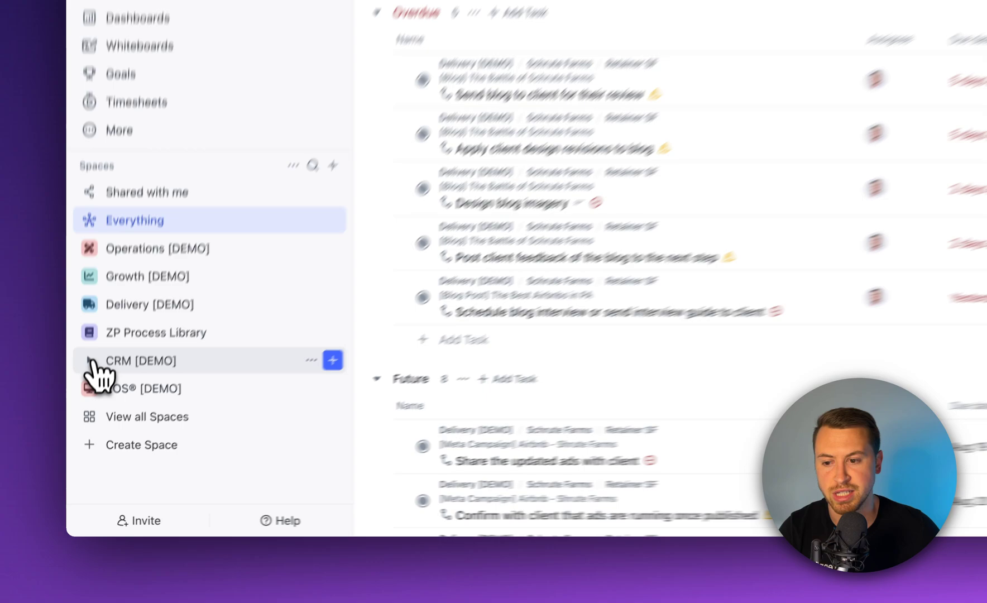
pyautogui.click(91, 432)
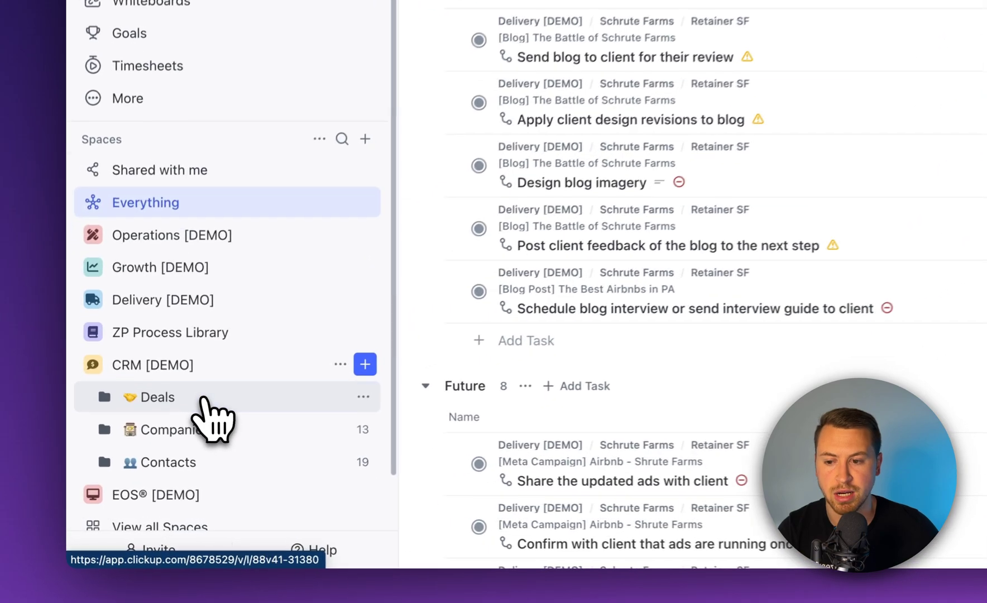
pyautogui.click(140, 448)
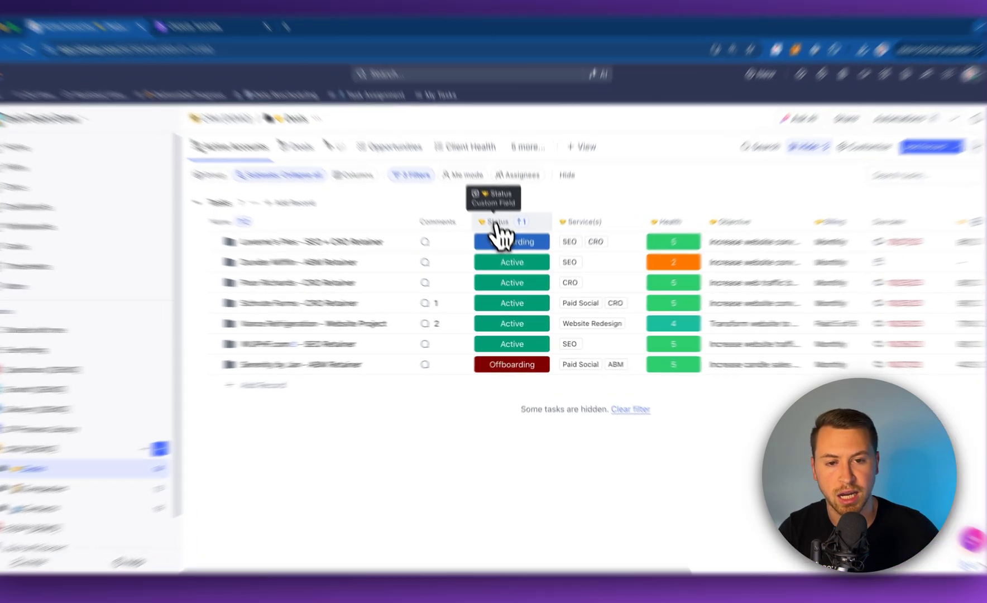
pyautogui.click(504, 242)
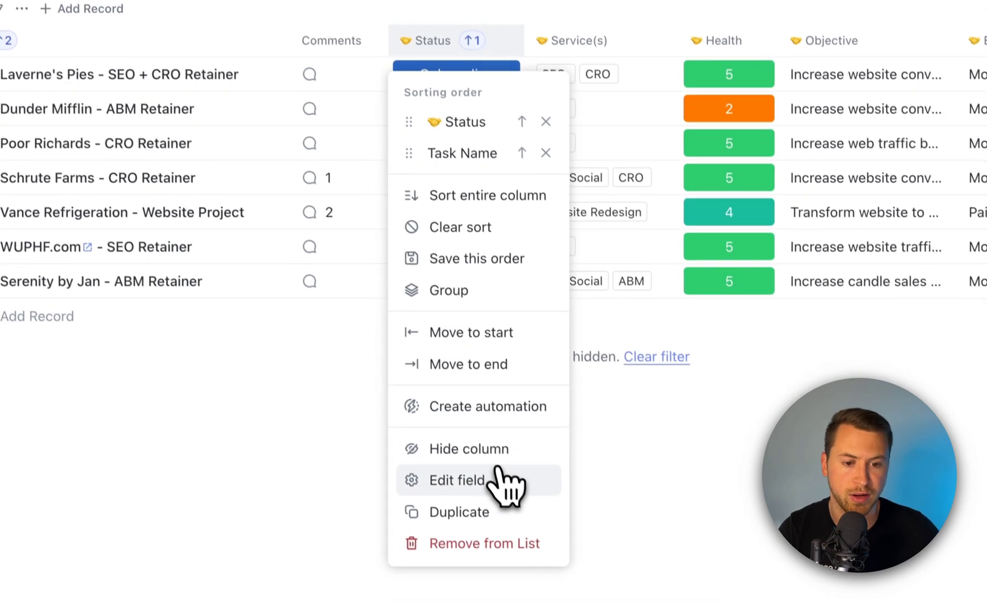
pyautogui.click(502, 581)
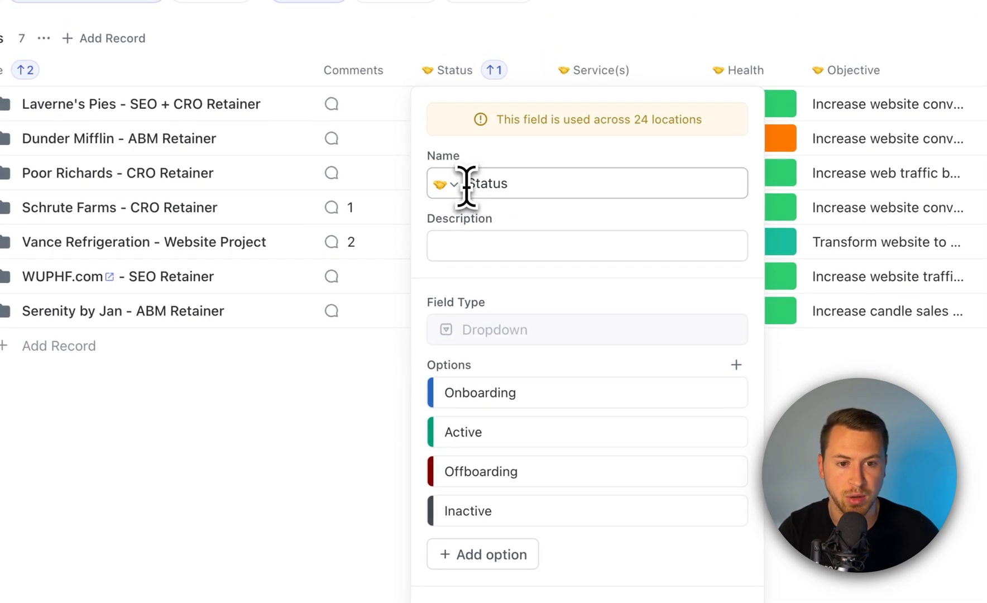
pyautogui.click(452, 158)
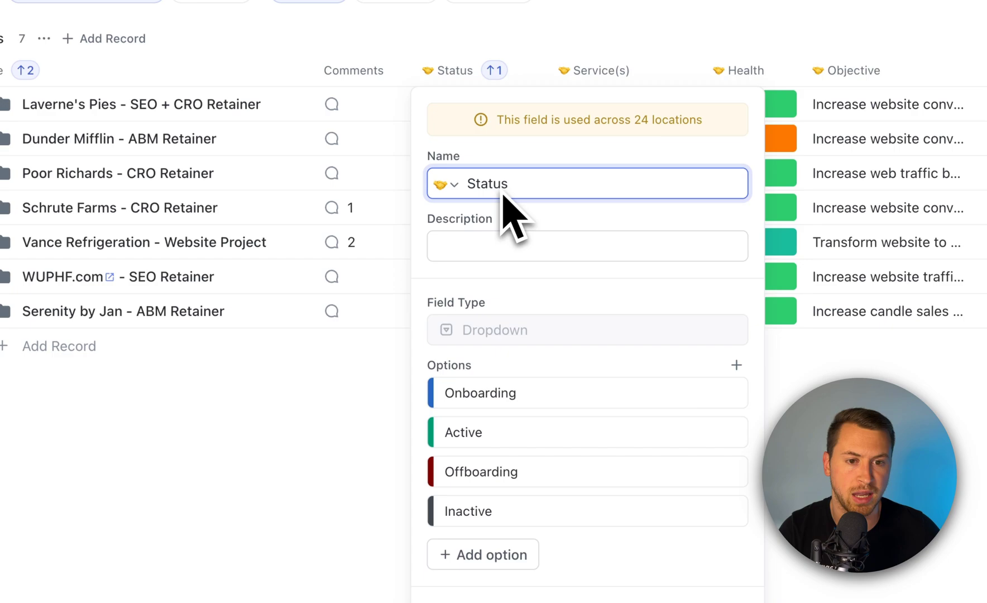
pyautogui.click(444, 187)
pyautogui.scroll(-10, 552, 368)
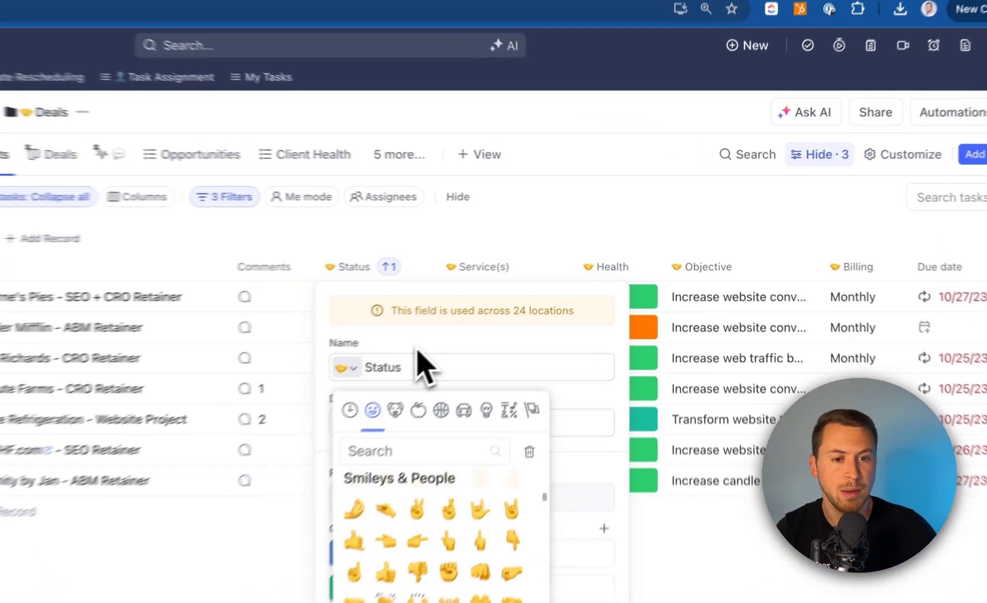
pyautogui.click(542, 274)
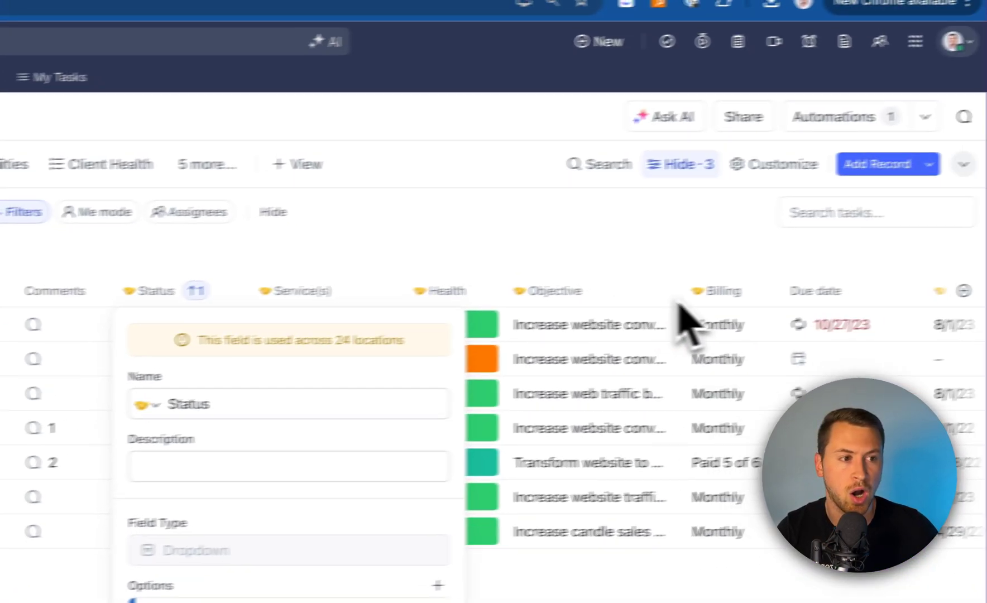
pyautogui.click(398, 256)
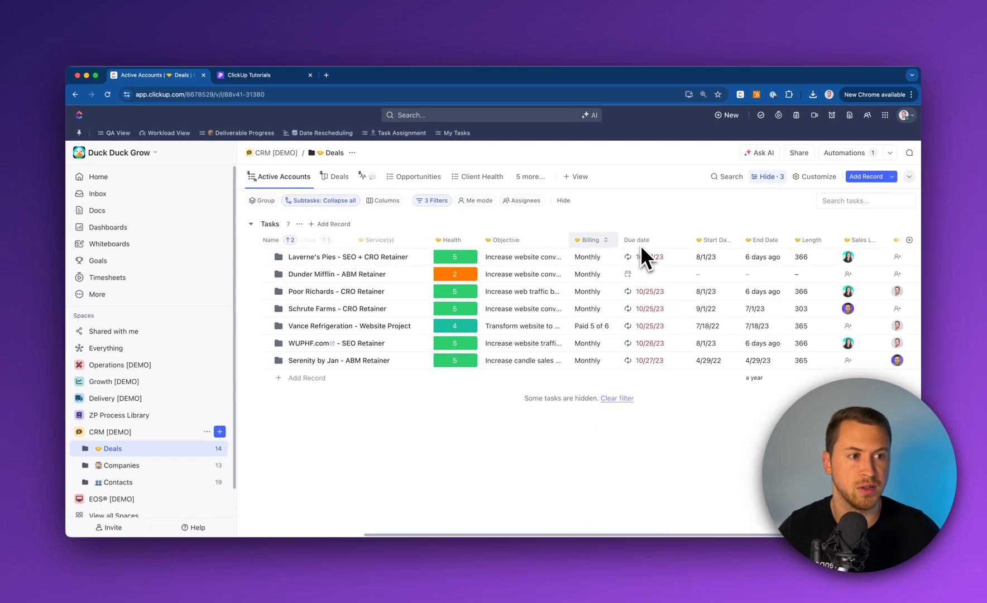
pyautogui.hscroll(5, 640, 245)
pyautogui.hscroll(-8, 675, 257)
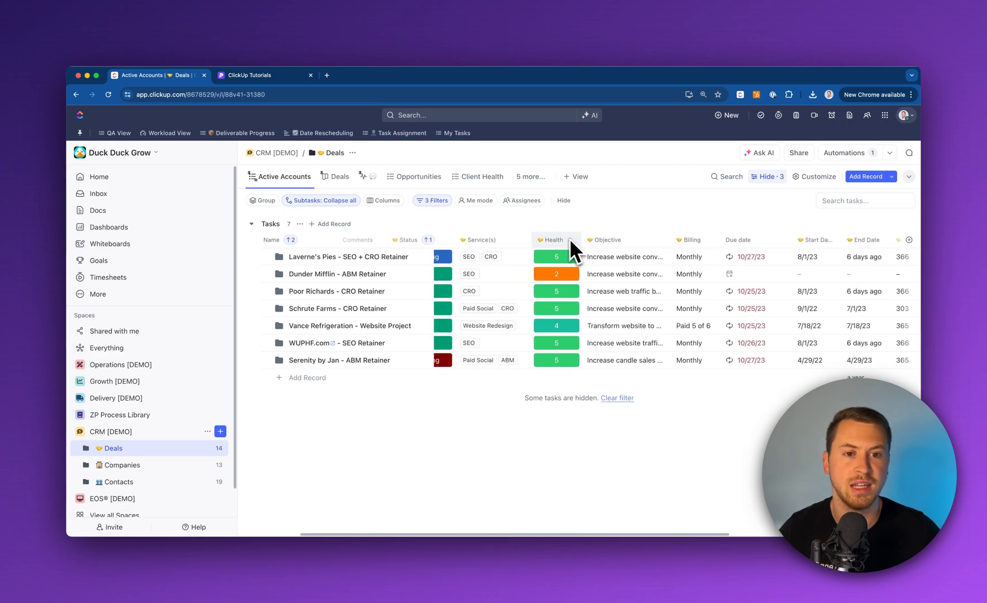
pyautogui.hscroll(-2, 526, 241)
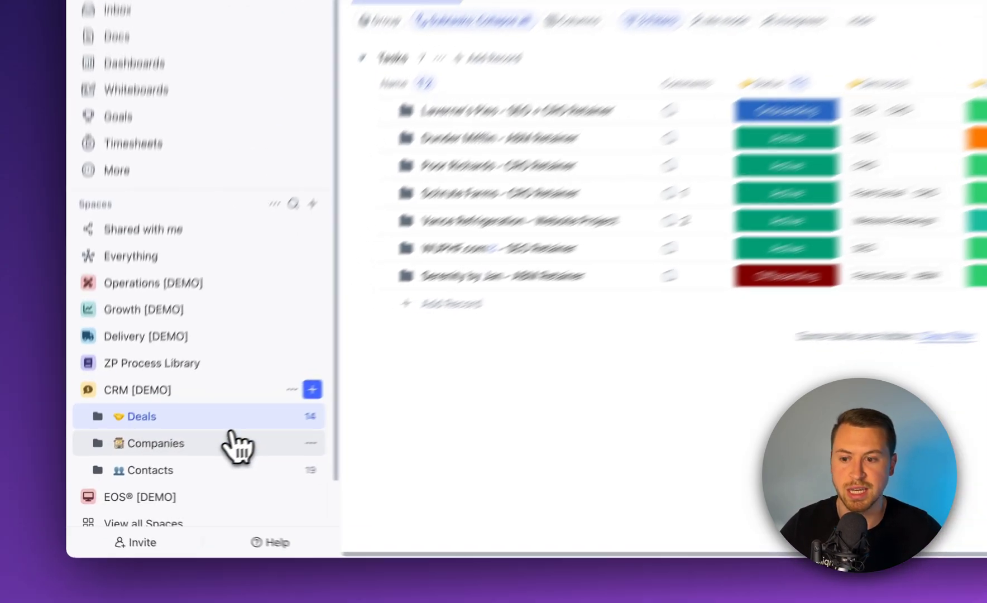
# Step: Look through the Companies and Contacts folders, then open All Rocks in EOS® [DEMO]
pyautogui.click(152, 465)
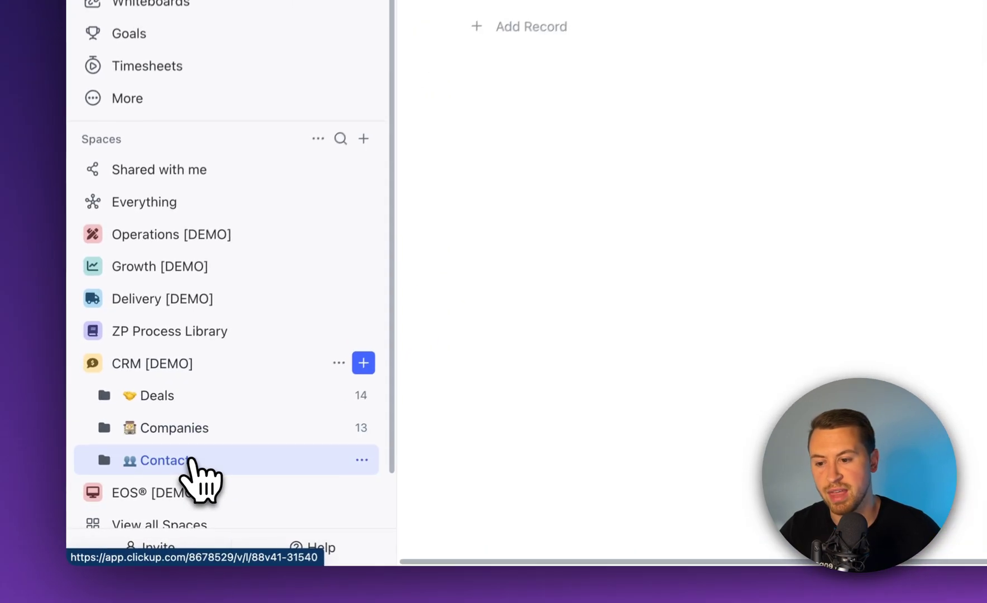
pyautogui.click(120, 481)
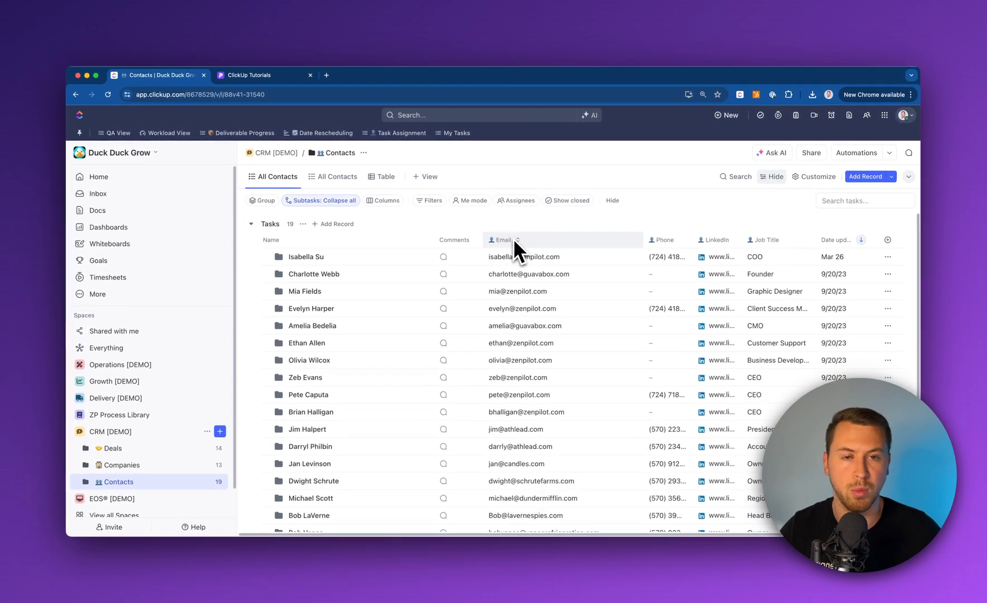
pyautogui.scroll(-1, 86, 436)
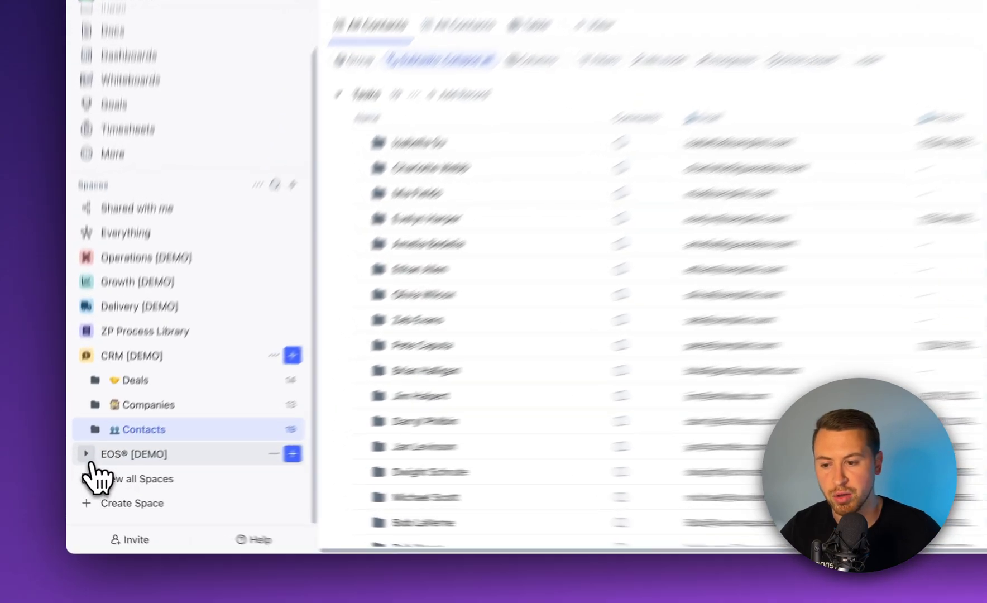
pyautogui.click(80, 468)
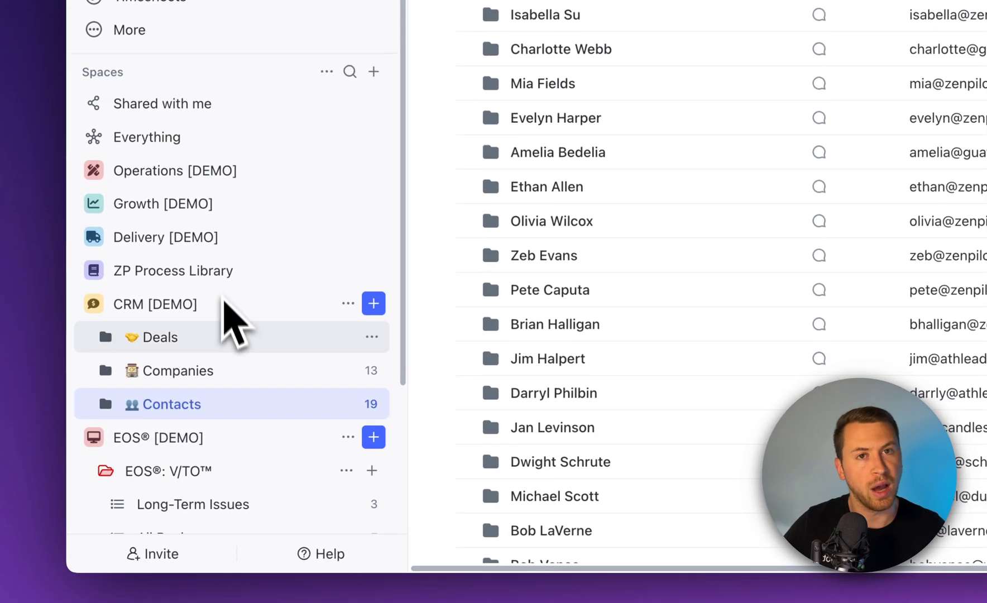
pyautogui.scroll(-3, 246, 319)
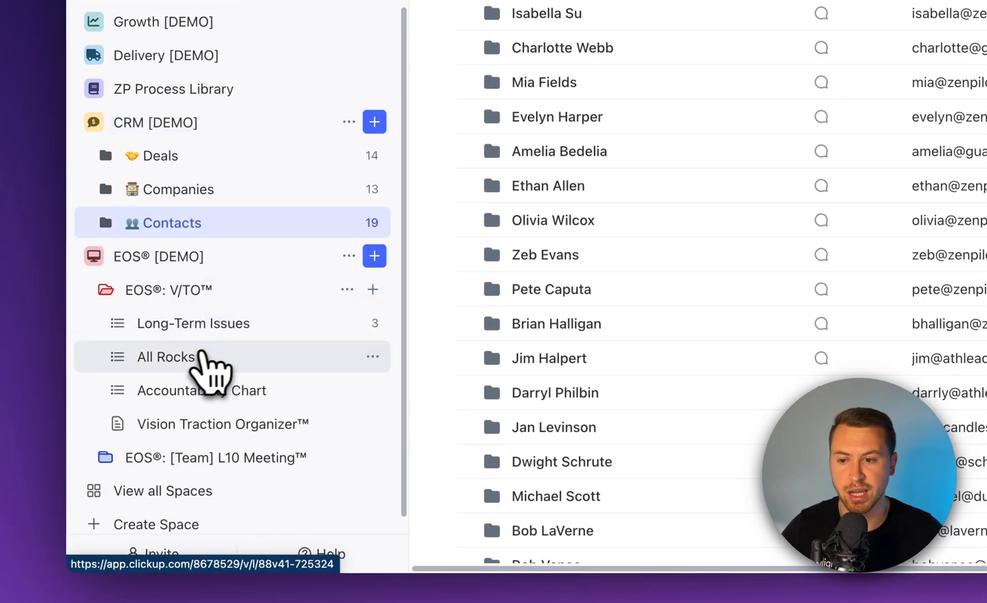
pyautogui.click(198, 358)
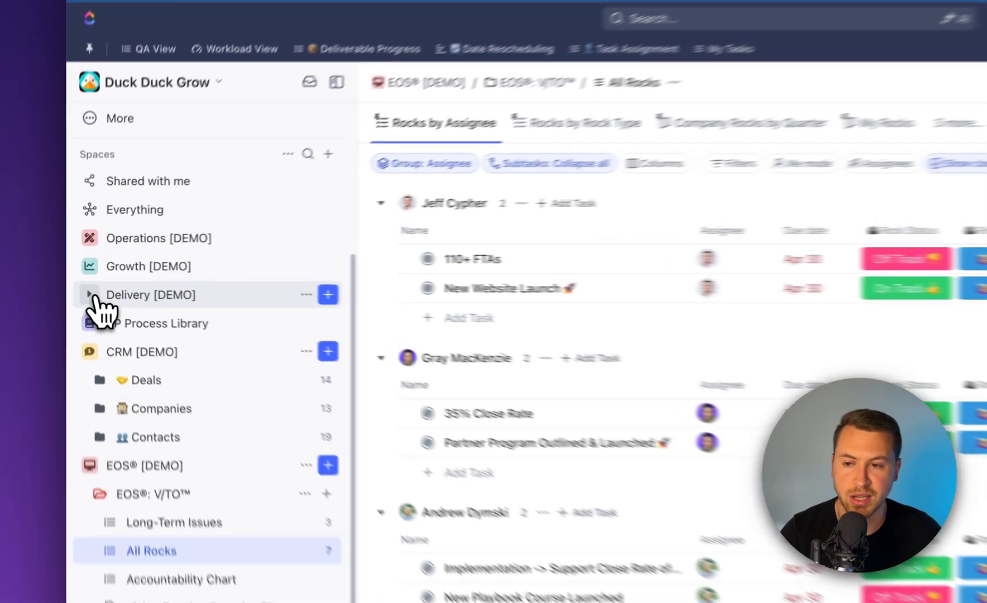
# Step: Open Retainer SF under Delivery [DEMO] and widen the Delivery Role column to its full name
pyautogui.click(81, 277)
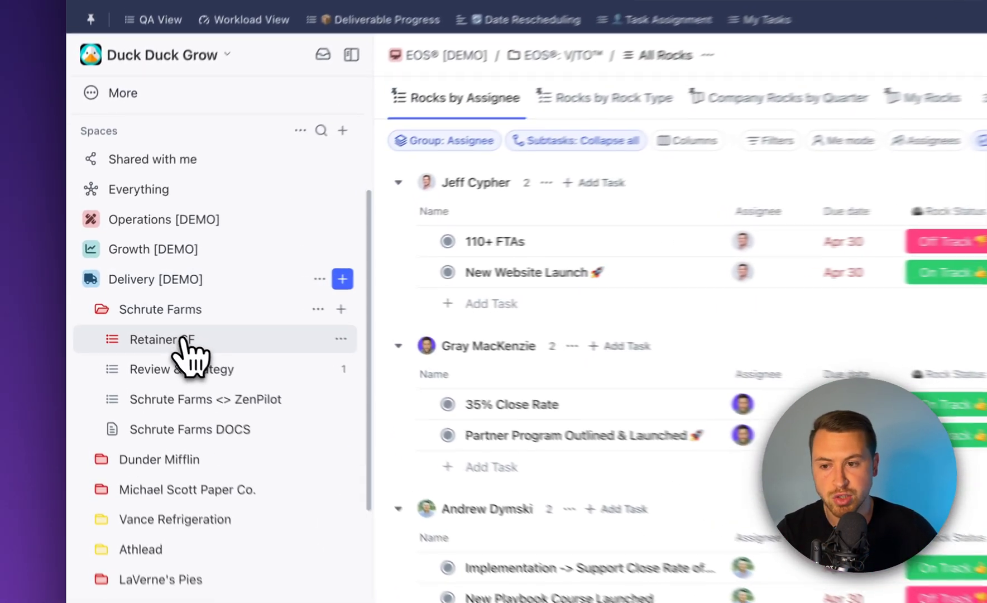
pyautogui.click(131, 311)
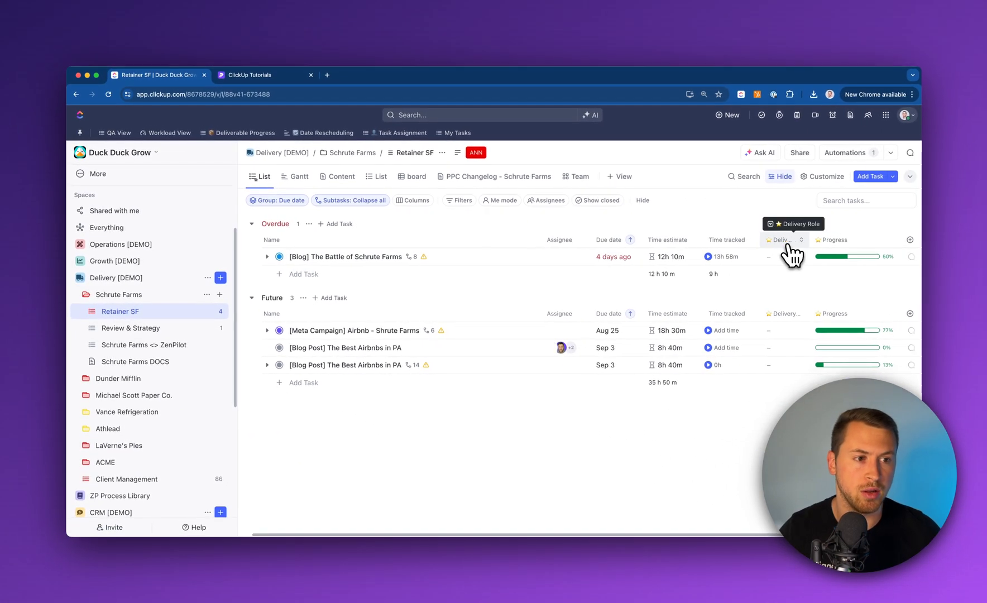
pyautogui.hscroll(3, 871, 254)
pyautogui.moveTo(693, 240); pyautogui.dragTo(734, 240)
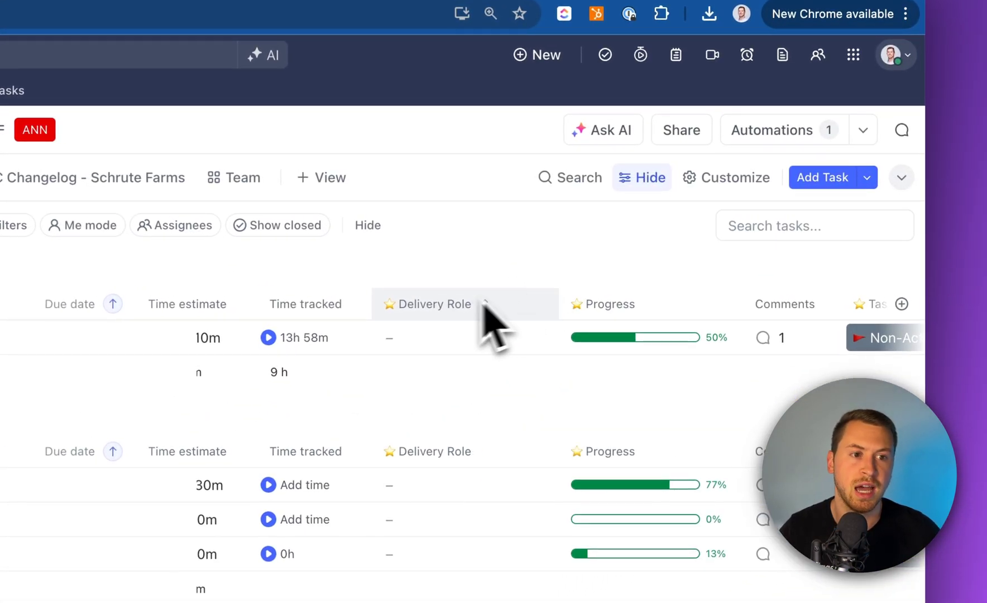
pyautogui.moveTo(441, 313)
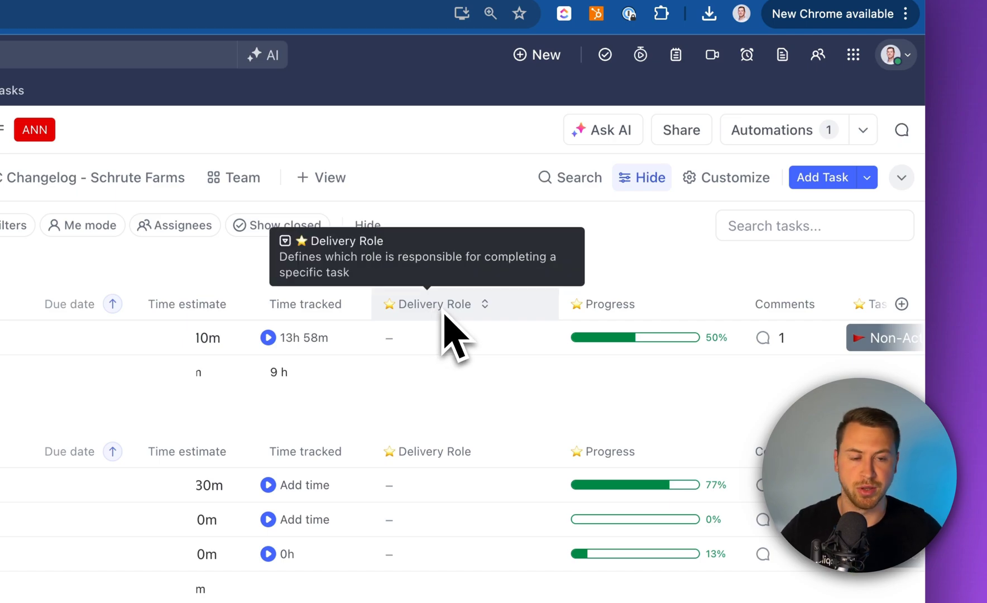